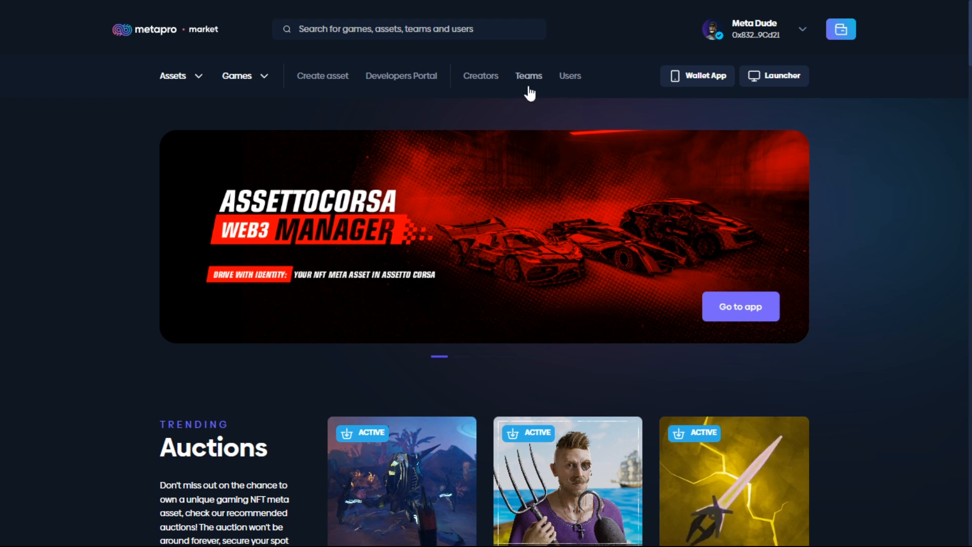
Step: Open the profile page and show the list of created assets
{"action": "left_click", "coordinate": [757, 39]}
{"action": "left_click", "coordinate": [743, 77]}
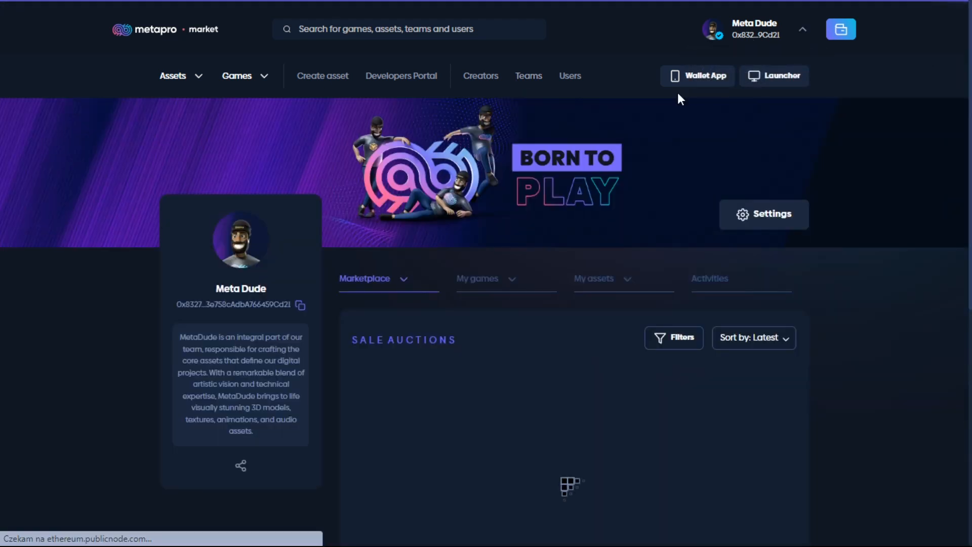
{"action": "left_click", "coordinate": [600, 282]}
{"action": "left_click", "coordinate": [622, 319]}
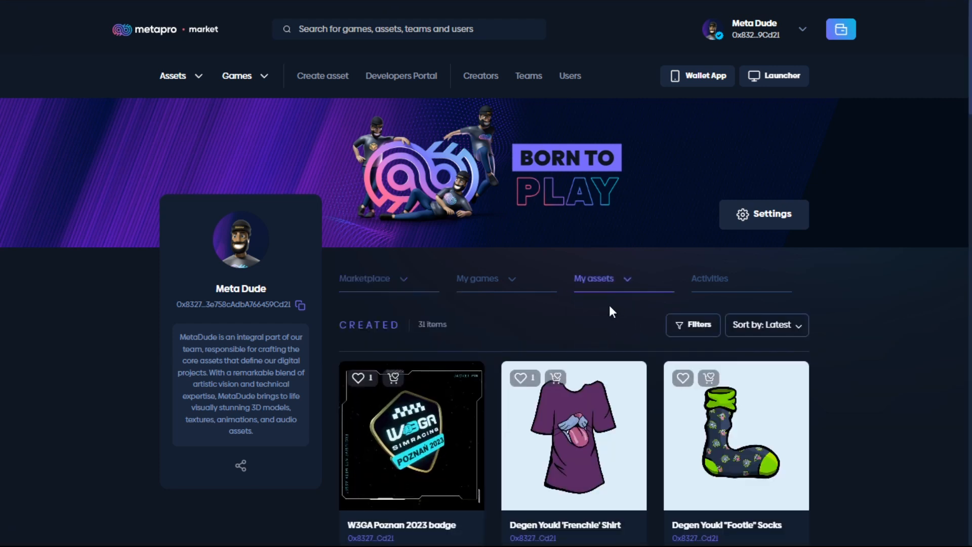
Step: Open the royalty setup for the W3GA Poznan 2023 badge
{"action": "scroll", "coordinate": [556, 324], "scroll_direction": "down", "scroll_amount": 2}
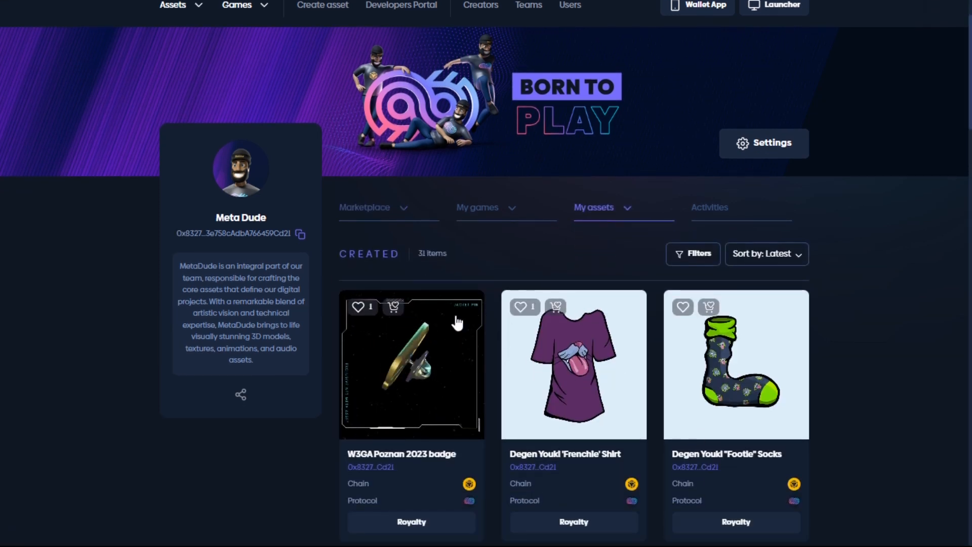
{"action": "scroll", "coordinate": [431, 250], "scroll_direction": "down", "scroll_amount": 2}
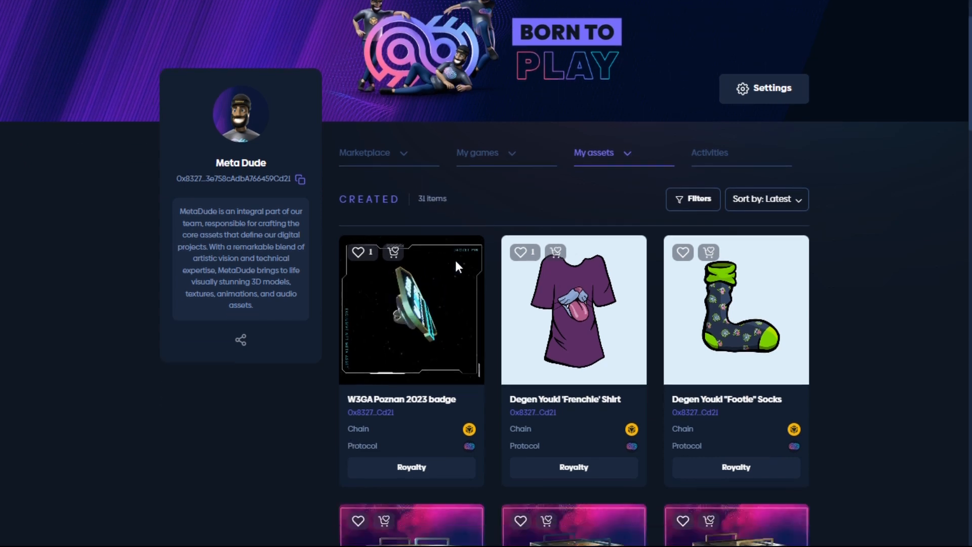
{"action": "left_click", "coordinate": [412, 457]}
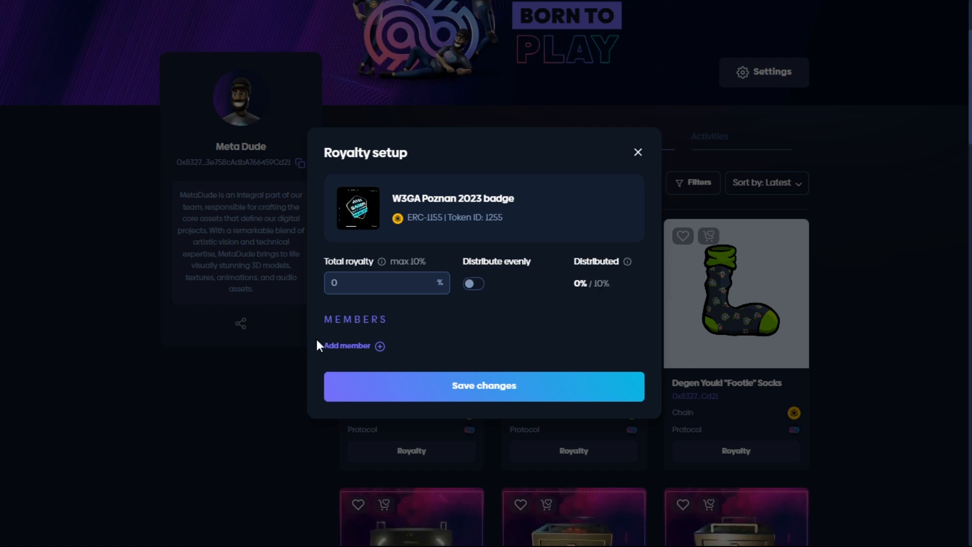
Step: Add three royalty members to the badge and fill in each member's wallet address
{"action": "left_click", "coordinate": [380, 346]}
{"action": "left_click", "coordinate": [400, 341]}
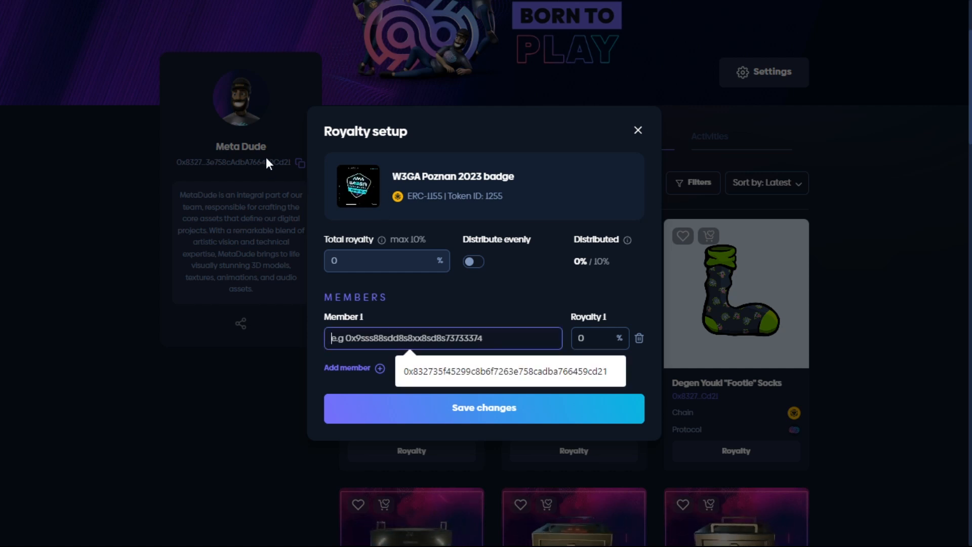
{"action": "left_click", "coordinate": [519, 355]}
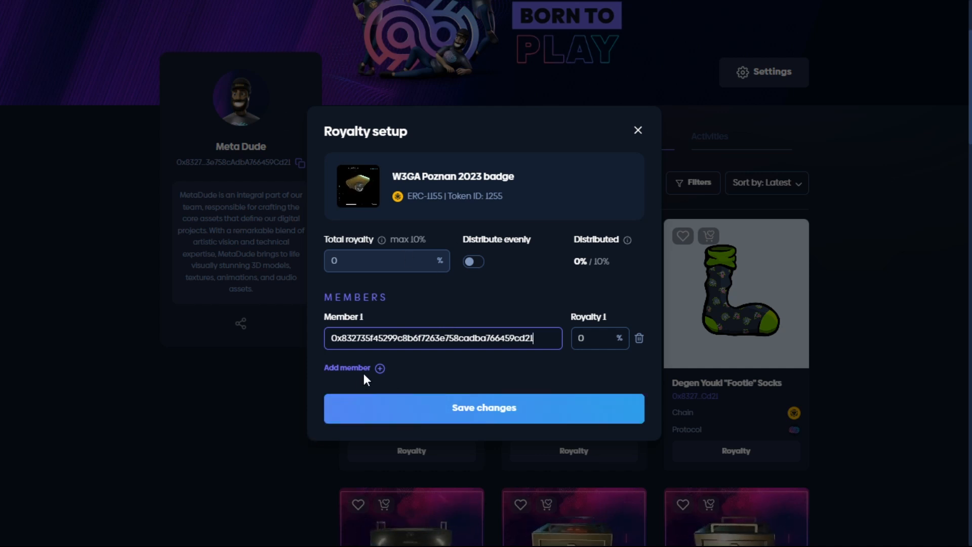
{"action": "left_click", "coordinate": [380, 368]}
{"action": "left_click", "coordinate": [380, 386]}
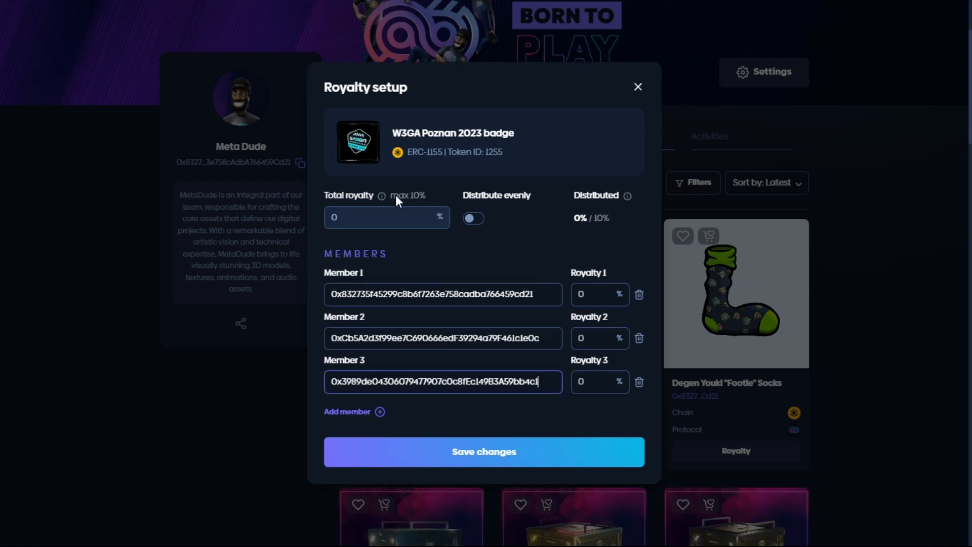
Step: Set the royalties to 8% for member 1, 1% for member 2 and 1% for member 3
{"action": "left_click", "coordinate": [603, 293]}
{"action": "type", "text": "8"}
{"action": "left_click", "coordinate": [598, 339]}
{"action": "type", "text": "1"}
{"action": "left_click", "coordinate": [593, 388]}
{"action": "type", "text": "1"}
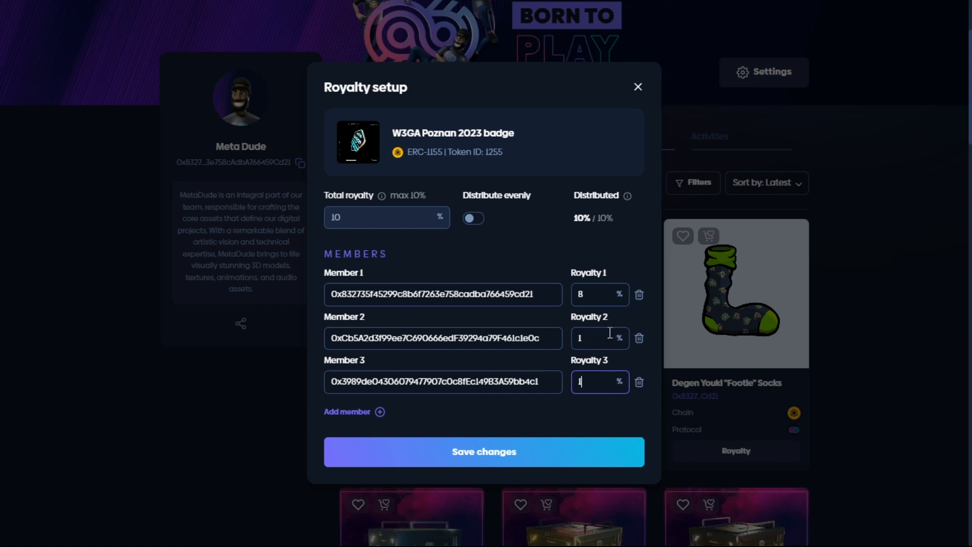
Step: Clear the three royalty values and set them to 7% for member 1, 2% for member 2 and 1% for member 3
{"action": "left_click", "coordinate": [602, 335]}
{"action": "key", "text": "BackSpace"}
{"action": "left_click", "coordinate": [604, 415]}
{"action": "key", "text": "BackSpace"}
{"action": "left_click", "coordinate": [602, 274]}
{"action": "key", "text": "BackSpace"}
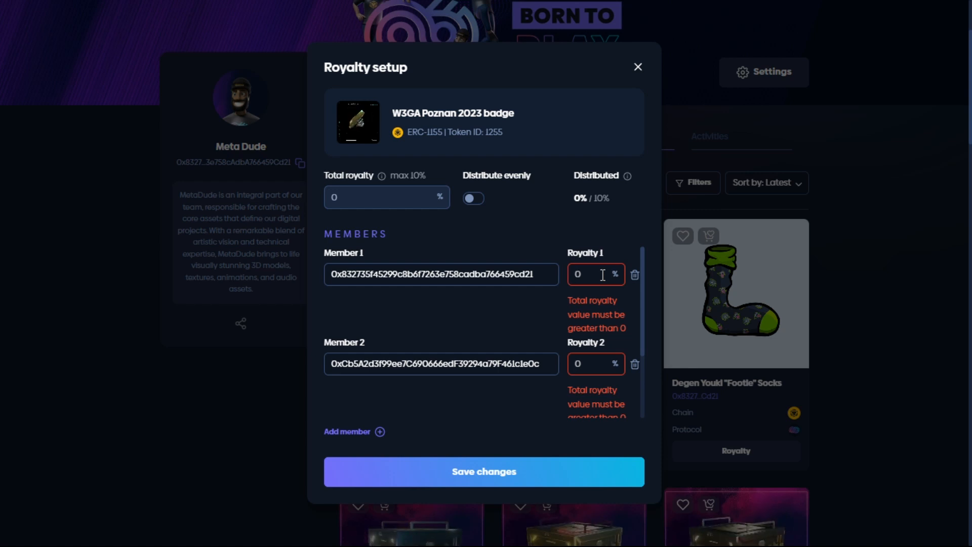
{"action": "type", "text": "7"}
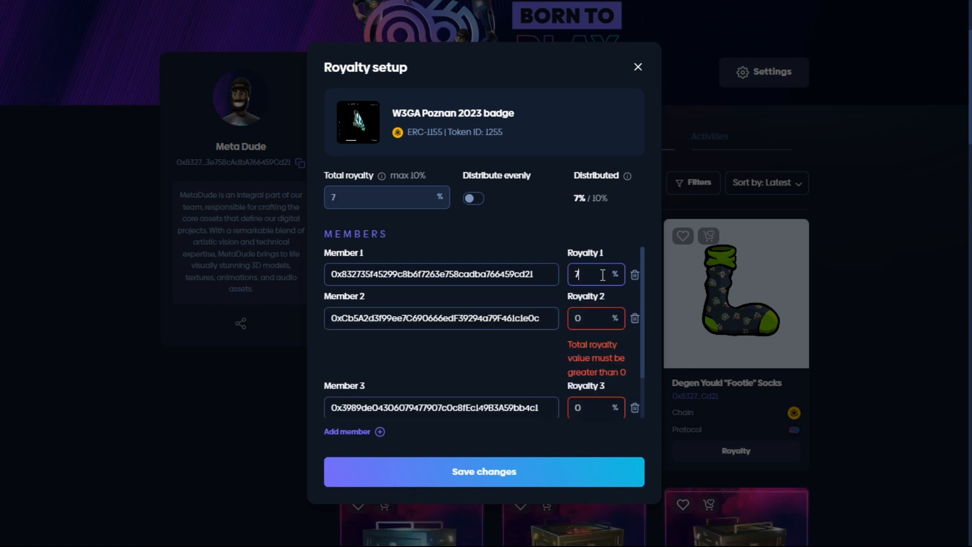
{"action": "left_click", "coordinate": [600, 325]}
{"action": "type", "text": "2"}
{"action": "left_click", "coordinate": [602, 366]}
{"action": "type", "text": "1"}
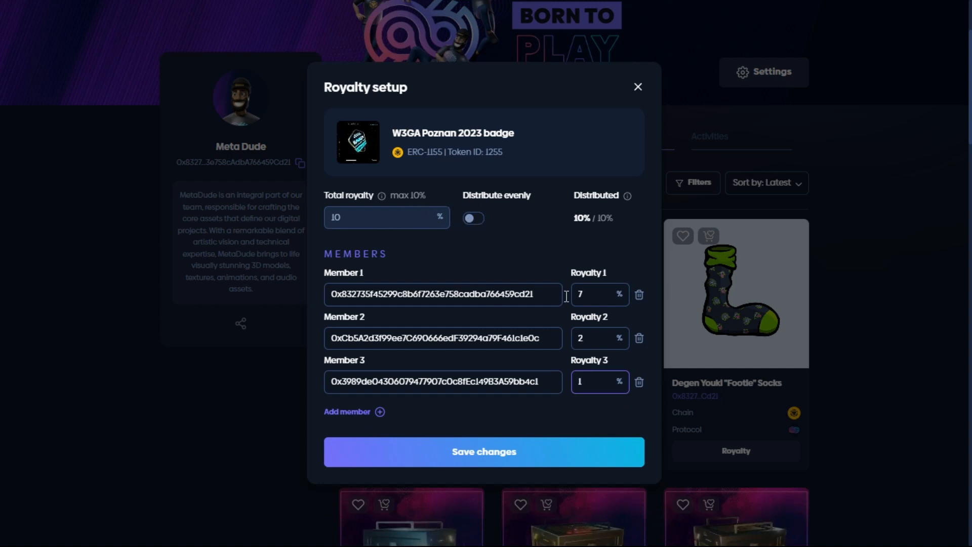
Step: Set member 1's royalty to 2% and try to distribute the total royalty evenly
{"action": "left_click", "coordinate": [599, 301]}
{"action": "key", "text": "BackSpace"}
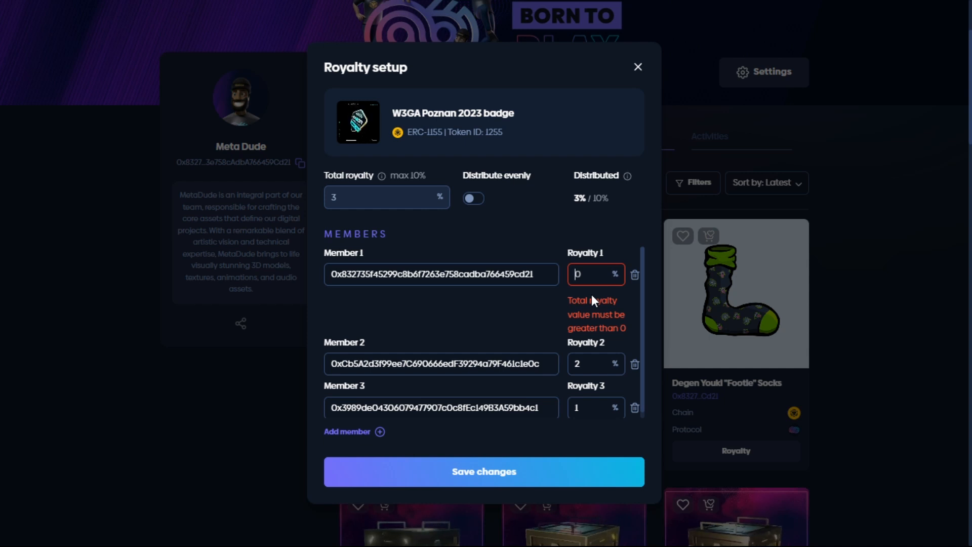
{"action": "type", "text": "2"}
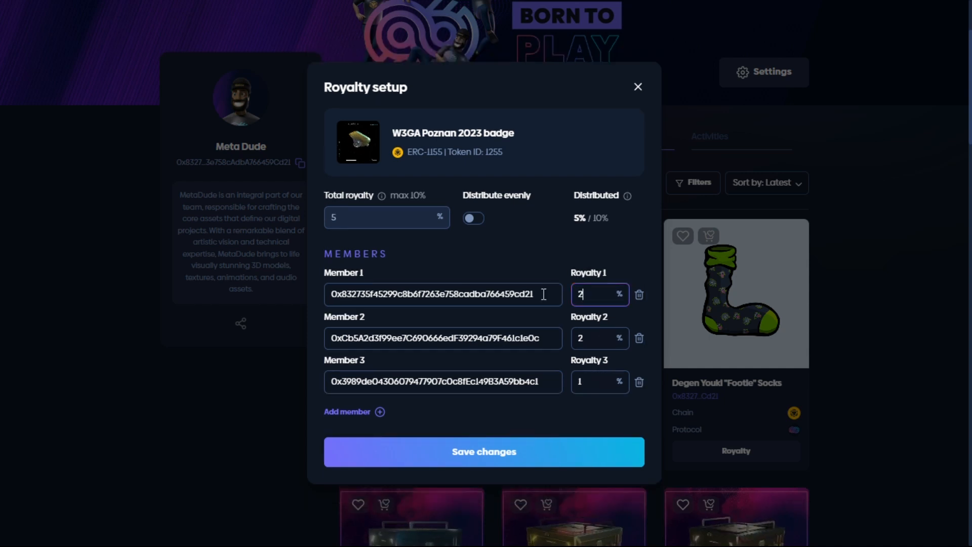
{"action": "left_click", "coordinate": [470, 219]}
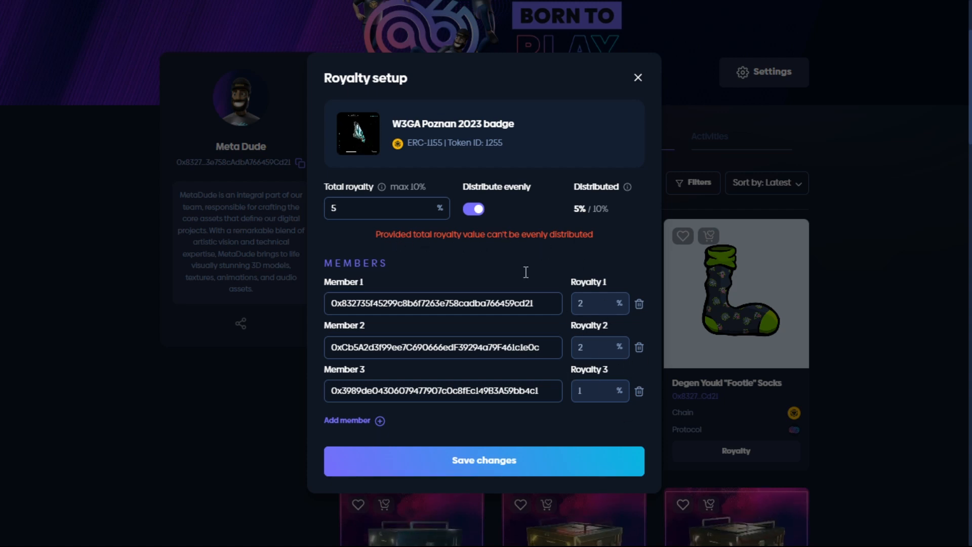
Step: Turn off even distribution, set member 3's royalty to 2%, and try even distribution once more before switching it off again
{"action": "left_click", "coordinate": [478, 208]}
{"action": "left_click", "coordinate": [599, 393]}
{"action": "key", "text": "BackSpace"}
{"action": "type", "text": "2"}
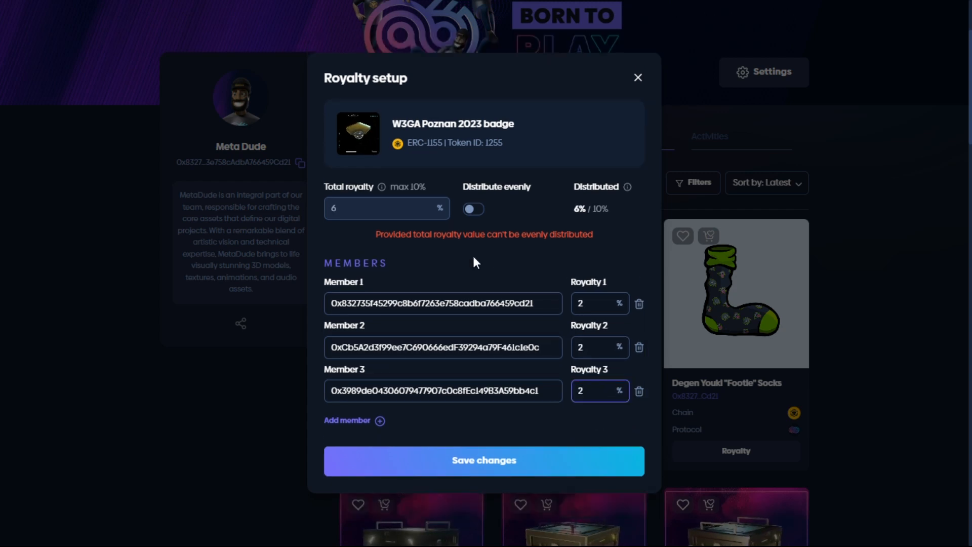
{"action": "left_click", "coordinate": [478, 209]}
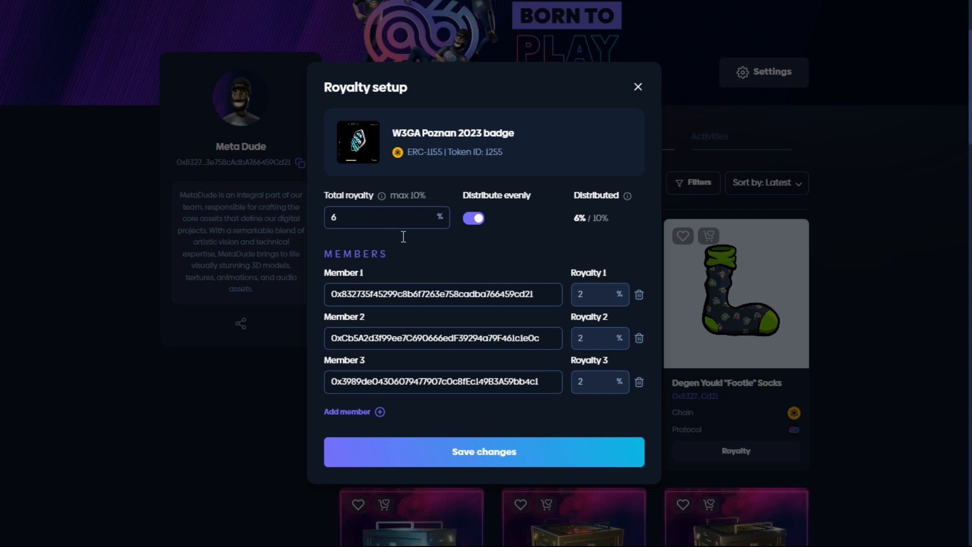
{"action": "left_click", "coordinate": [475, 218]}
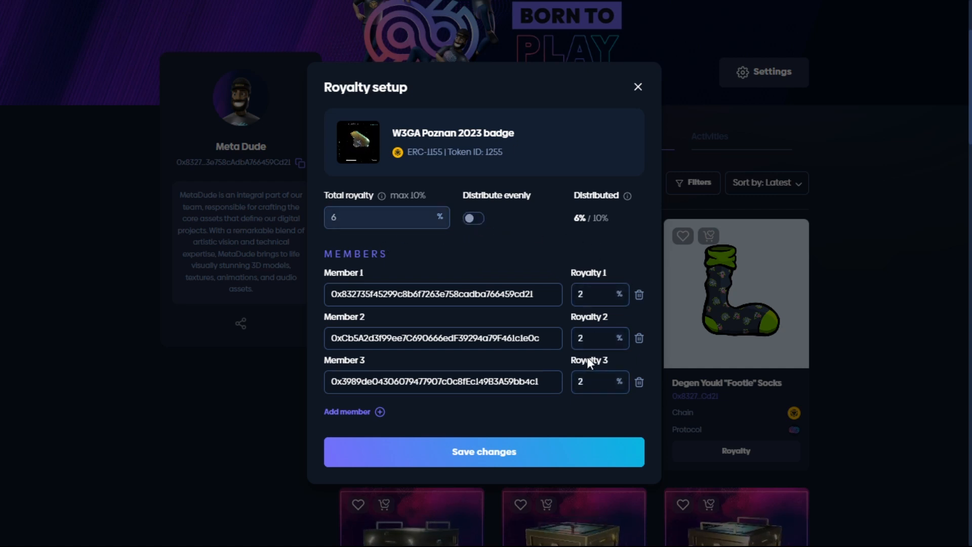
Step: Try a royalty of 8% and then 12% for member 1
{"action": "left_click", "coordinate": [599, 300]}
{"action": "key", "text": "BackSpace"}
{"action": "type", "text": "8"}
{"action": "key", "text": "BackSpace"}
{"action": "type", "text": "12"}
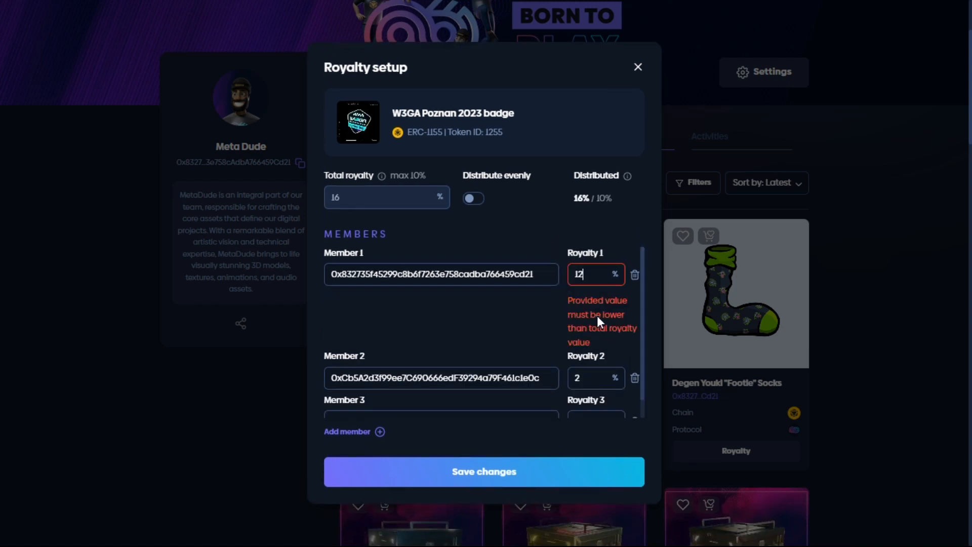
Step: Set member 1's royalty to 6% and save the royalty setup
{"action": "key", "text": "BackSpace"}
{"action": "key", "text": "BackSpace"}
{"action": "type", "text": "6"}
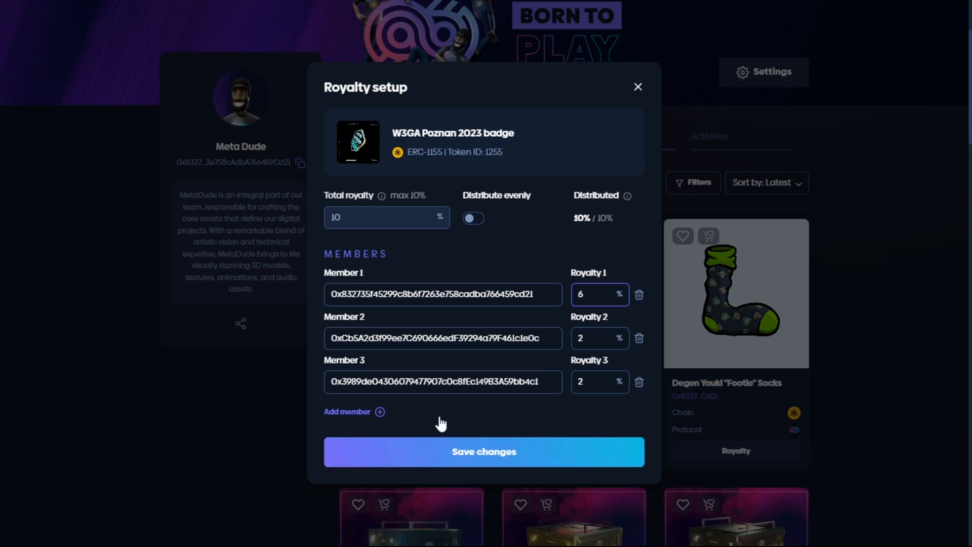
{"action": "left_click", "coordinate": [482, 452]}
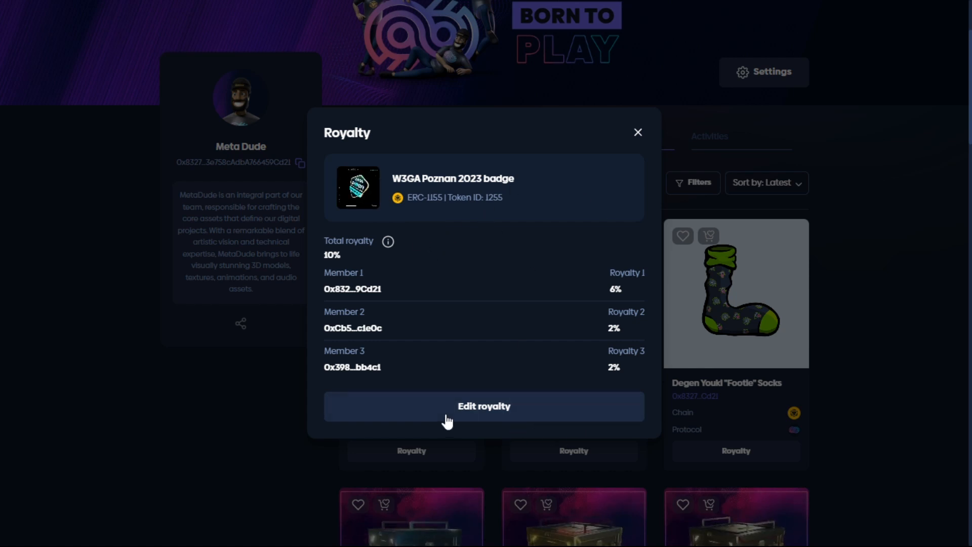
Step: Edit the badge's saved royalty, set member 1's share to 5%, and save the changes
{"action": "left_click", "coordinate": [500, 418]}
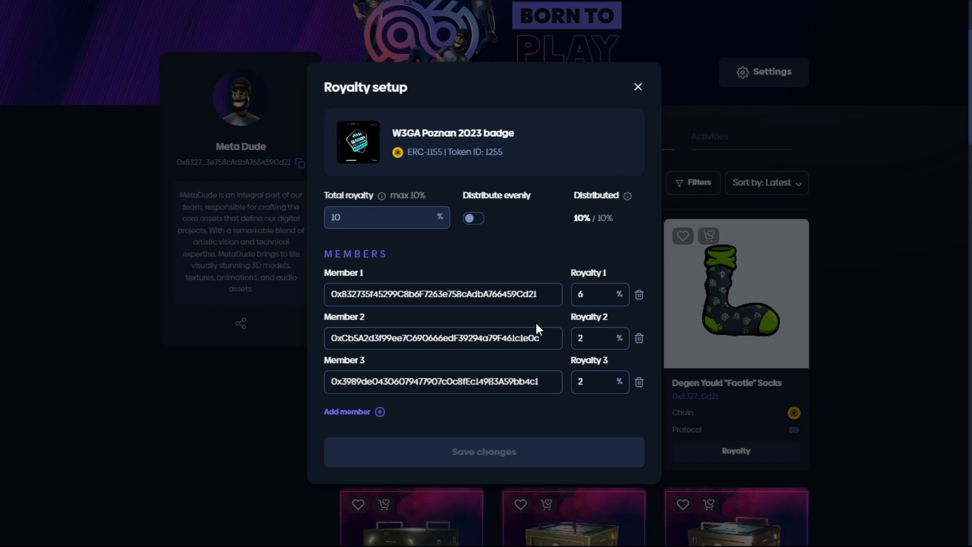
{"action": "left_click", "coordinate": [607, 299]}
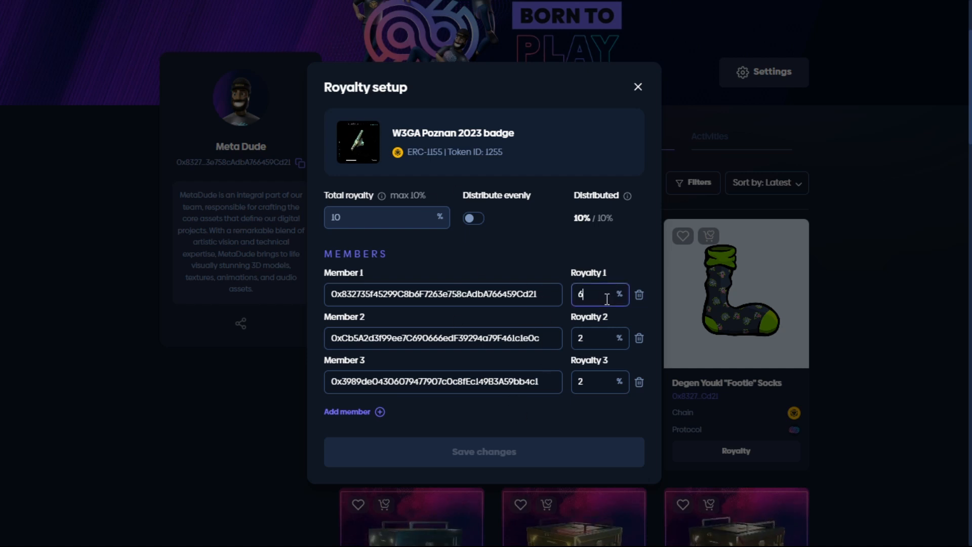
{"action": "key", "text": "BackSpace"}
{"action": "type", "text": "5"}
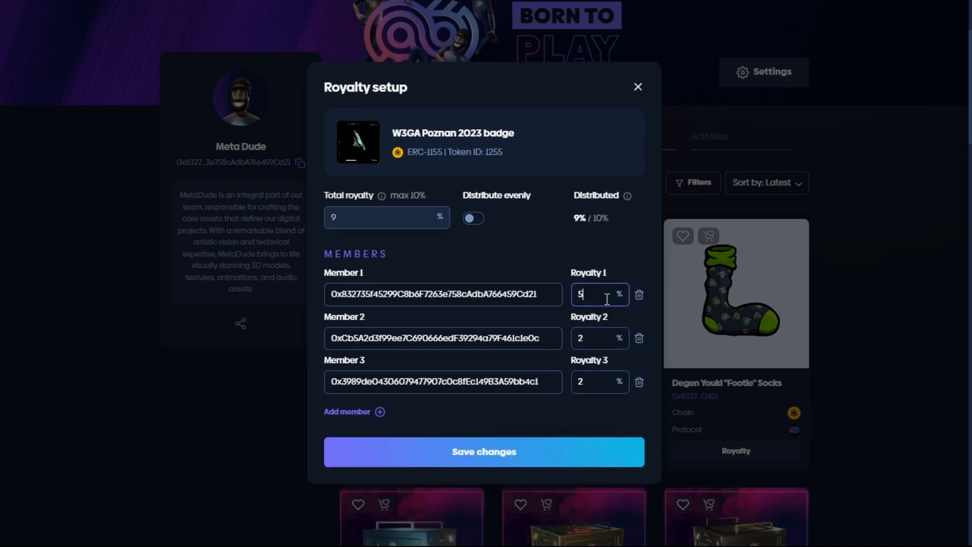
{"action": "left_click", "coordinate": [484, 450]}
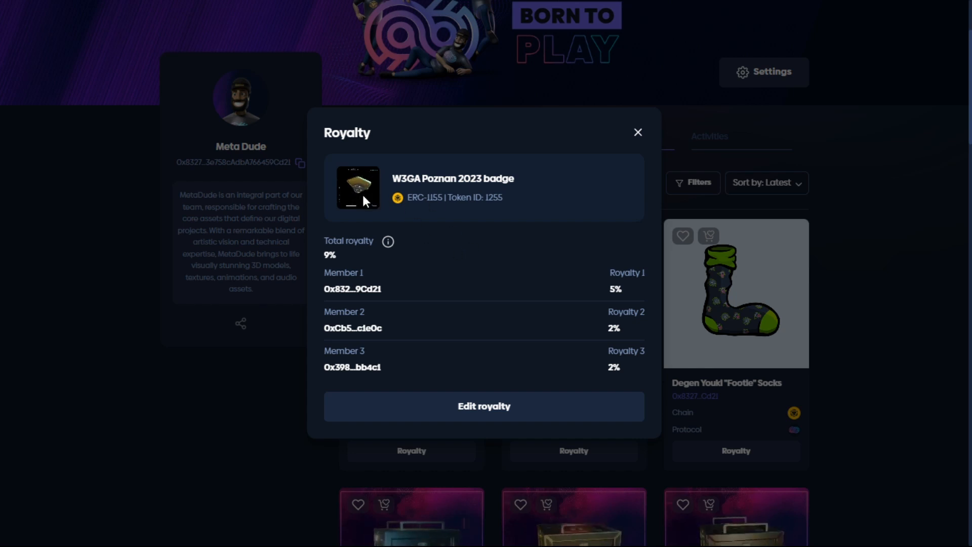
Step: Close the royalty summary and open the W3GA Poznan 2023 badge's asset page
{"action": "left_click", "coordinate": [640, 135]}
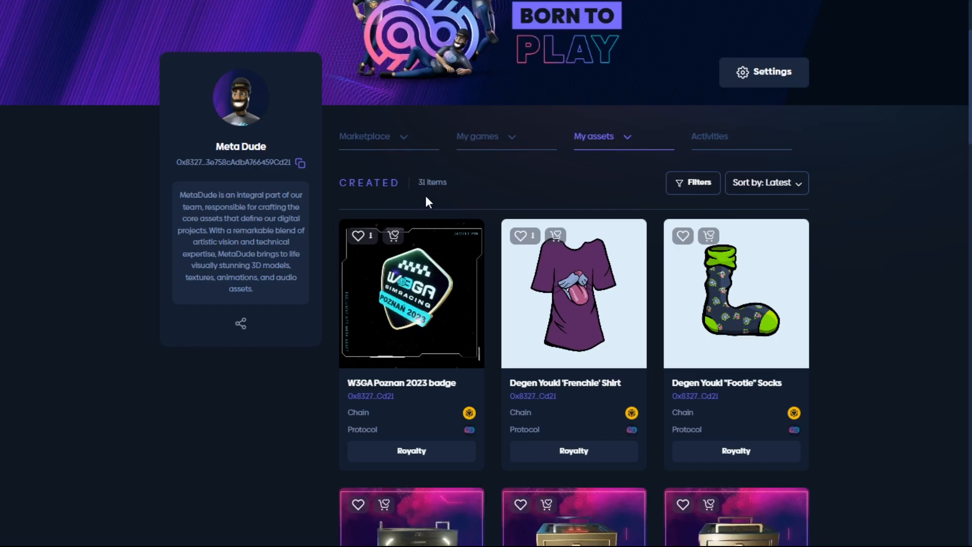
{"action": "left_click", "coordinate": [428, 324]}
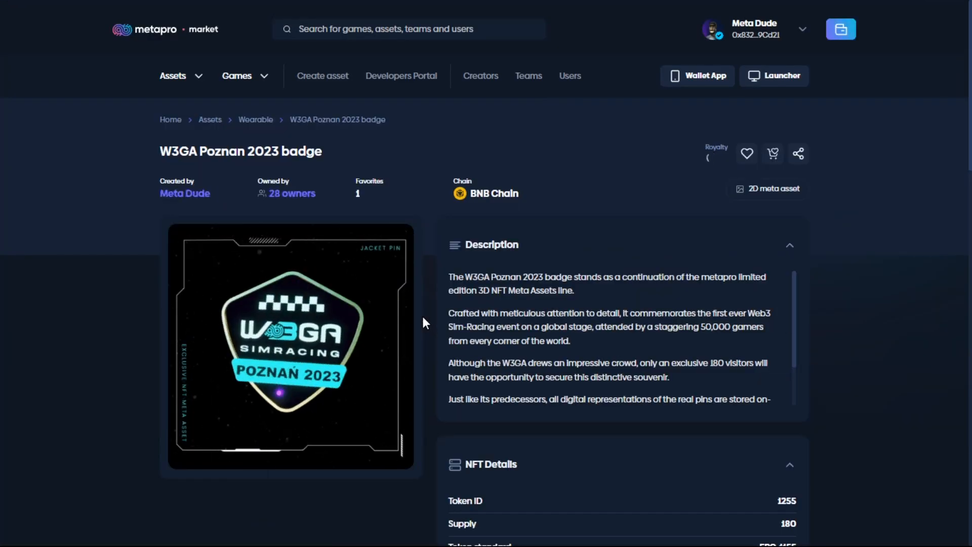